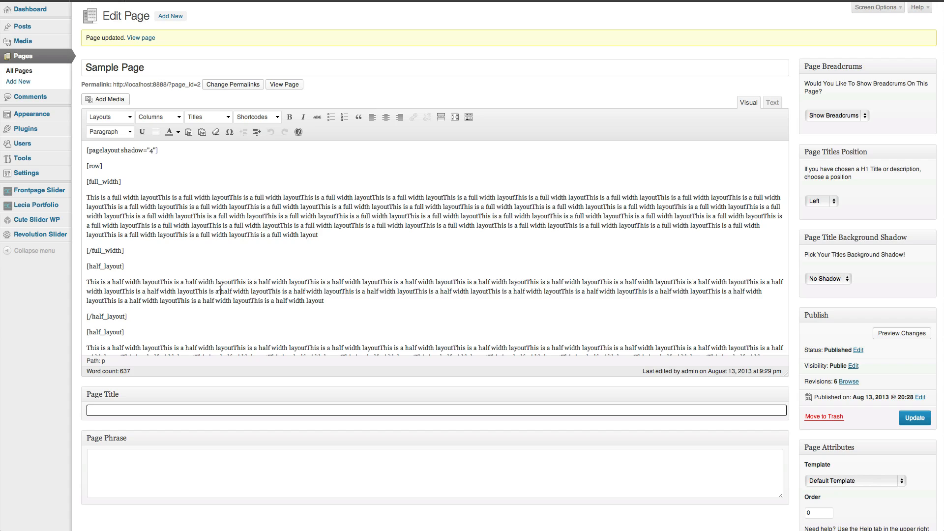
- Replace all the page content with a standard layout shortcode using background shadow 4 and no extra class
{"action": "key", "text": "ctrl+a"}
{"action": "key", "text": "BackSpace"}
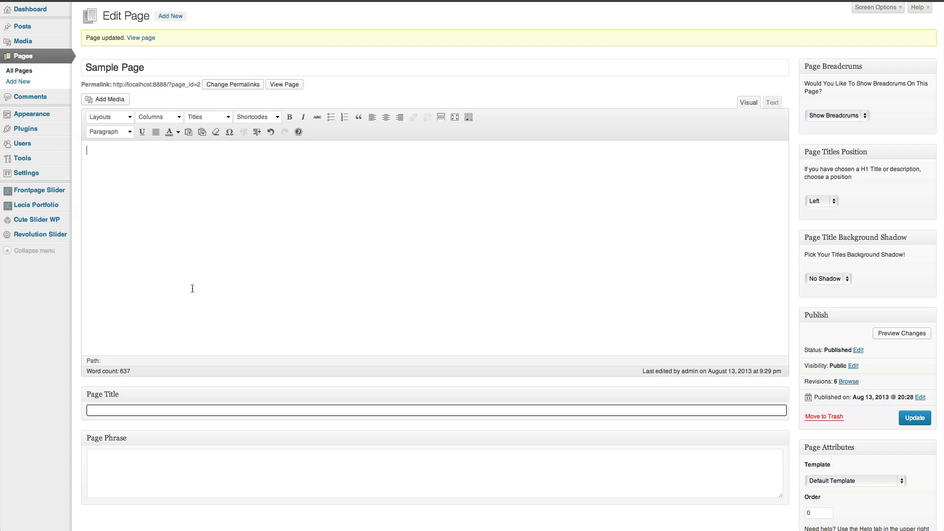
{"action": "left_click", "coordinate": [109, 117]}
{"action": "left_click", "coordinate": [111, 142]}
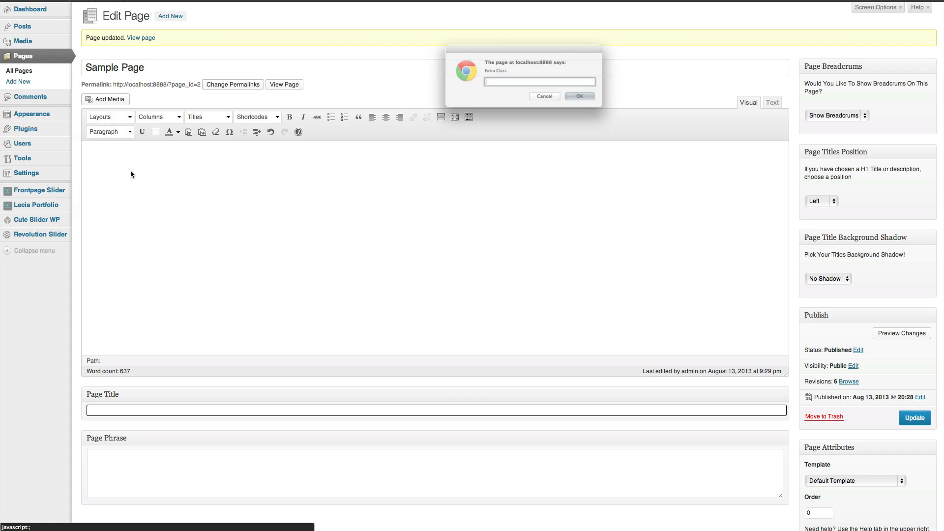
{"action": "key", "text": "Return"}
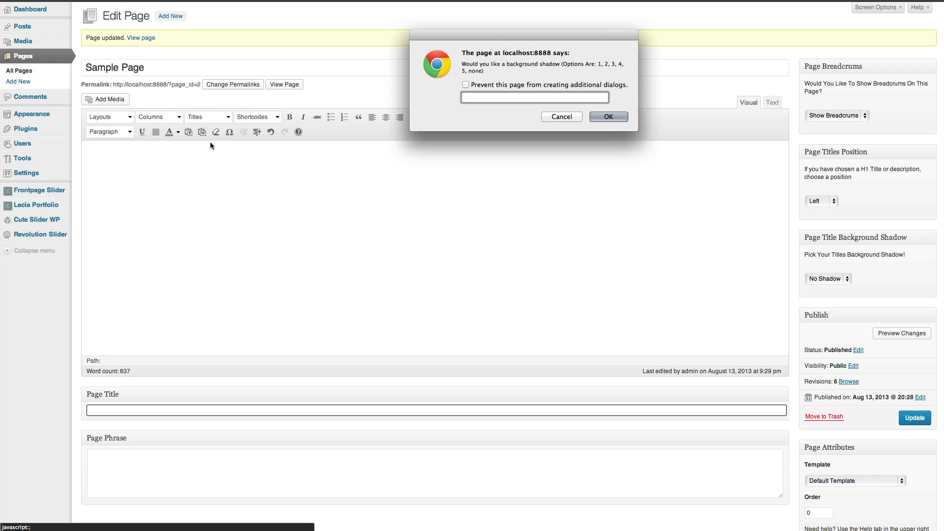
{"action": "type", "text": "4"}
{"action": "key", "text": "Return"}
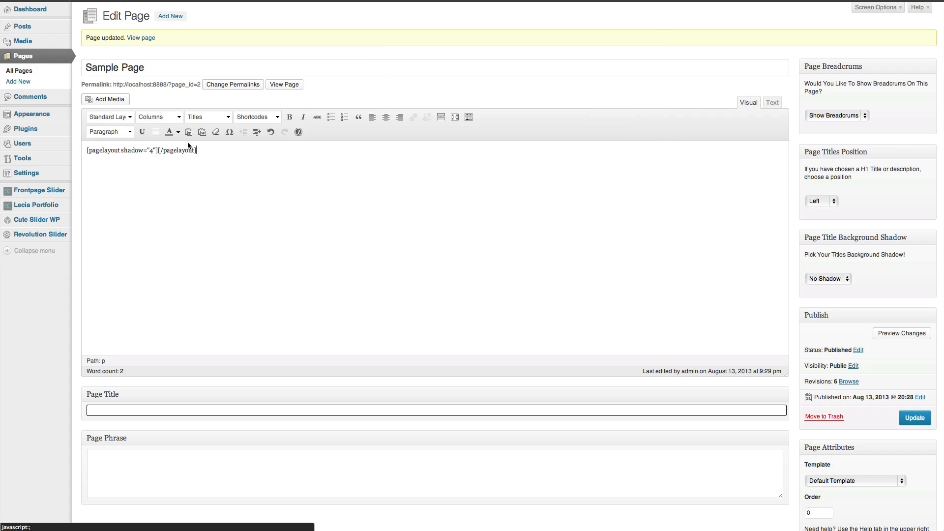
- Enter the filler line "iohefisduhfidusfhsd fiusdhf sdihf sodifj osdjif osidjf oidsj foisdjfoisd jf" on its own line between the pagelayout tags
{"action": "left_click", "coordinate": [156, 150]}
{"action": "key", "text": "Return"}
{"action": "key", "text": "Return"}
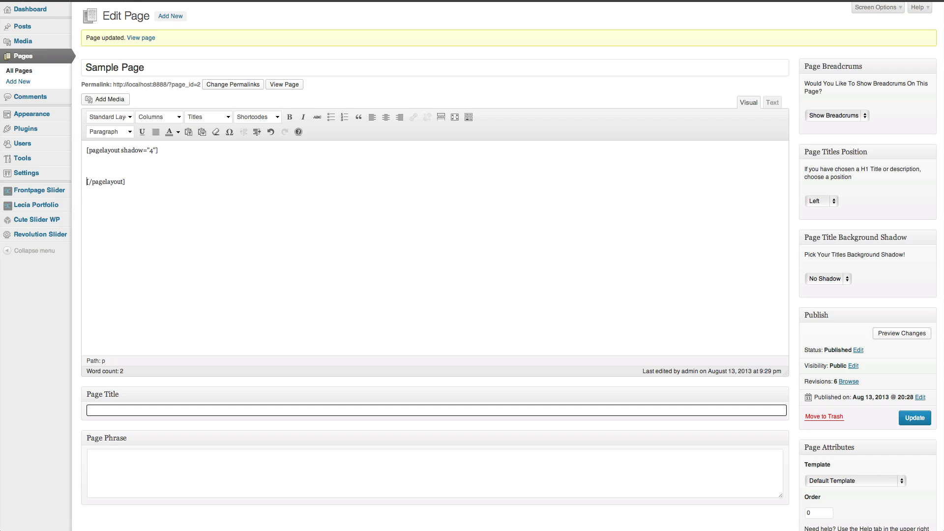
{"action": "left_click", "coordinate": [130, 164]}
{"action": "type", "text": "iohefisduhfidusfhsd fiusdhf sdihf sodifj osdjif osidjf oidsj foisdjfoisd jf"}
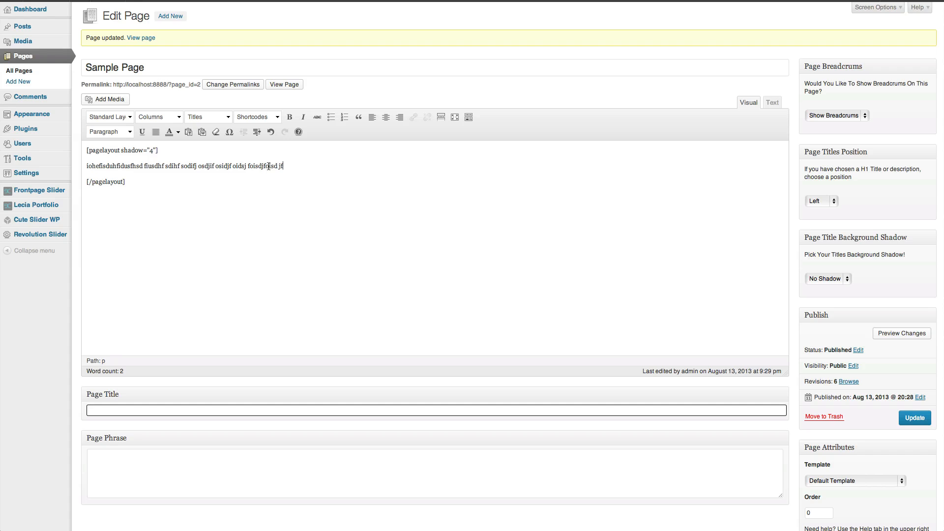
- Copy the filler line and replace it with six pasted copies to make a longer first paragraph
{"action": "left_click_drag", "start_coordinate": [292, 166], "coordinate": [69, 167]}
{"action": "key", "text": "super+c"}
{"action": "key", "text": "super+v"}
{"action": "key", "text": "super+v"}
{"action": "key", "text": "super+v"}
{"action": "key", "text": "super+v"}
{"action": "key", "text": "super+v"}
{"action": "key", "text": "super+v"}
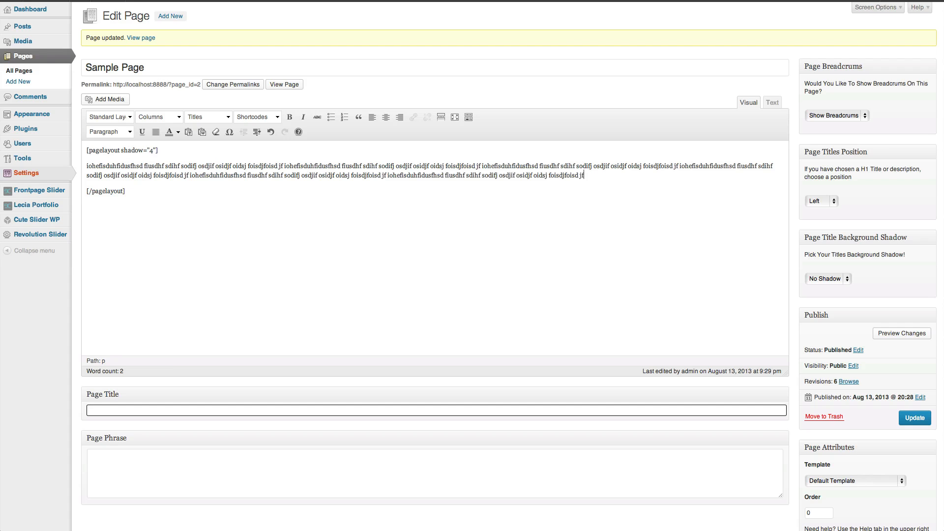
- Add a second paragraph directly below the first, made of eight pasted copies of the filler line
{"action": "key", "text": "Return"}
{"action": "key", "text": "Return"}
{"action": "key", "text": "super+v"}
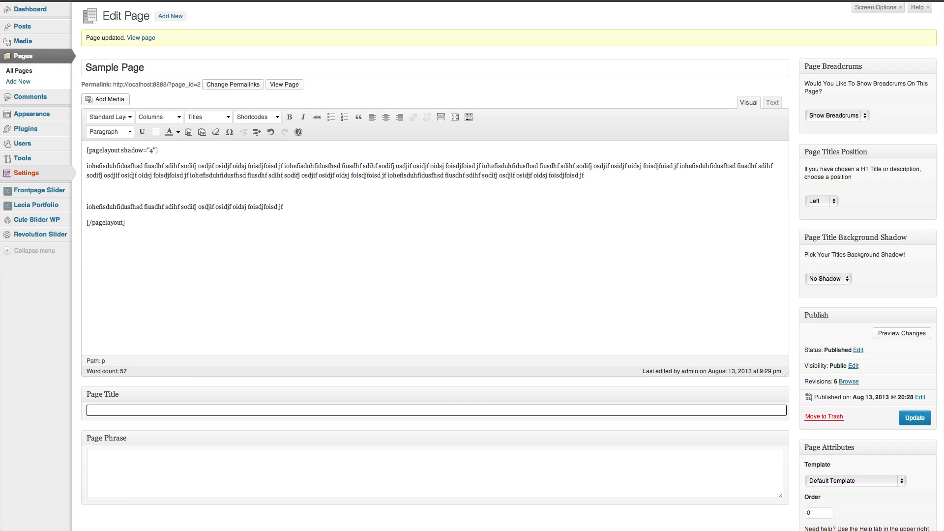
{"action": "key", "text": "super+z"}
{"action": "key", "text": "BackSpace"}
{"action": "key", "text": "super+v"}
{"action": "key", "text": "super+v"}
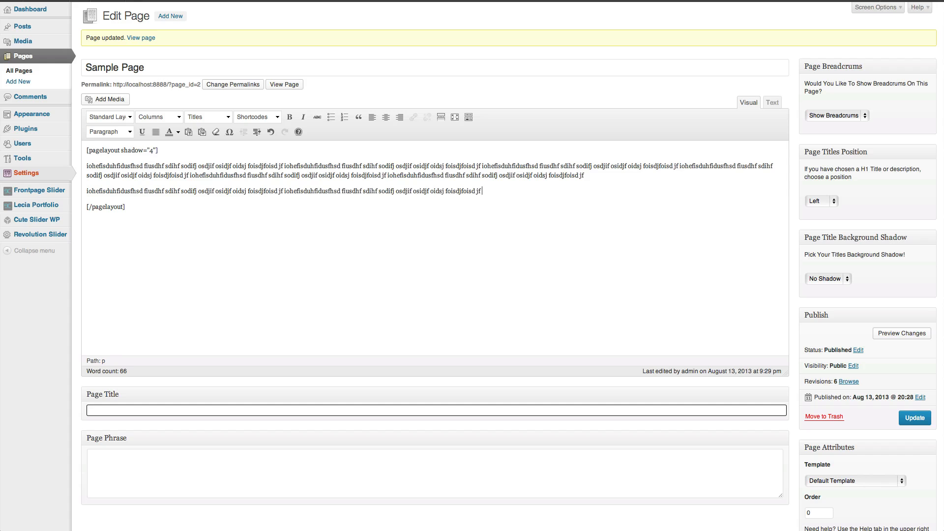
{"action": "key", "text": "super+v"}
{"action": "key", "text": "super+v"}
{"action": "key", "text": "super+v"}
{"action": "type", "text": "v v"}
{"action": "key", "text": "super+v"}
{"action": "key", "text": "super+v"}
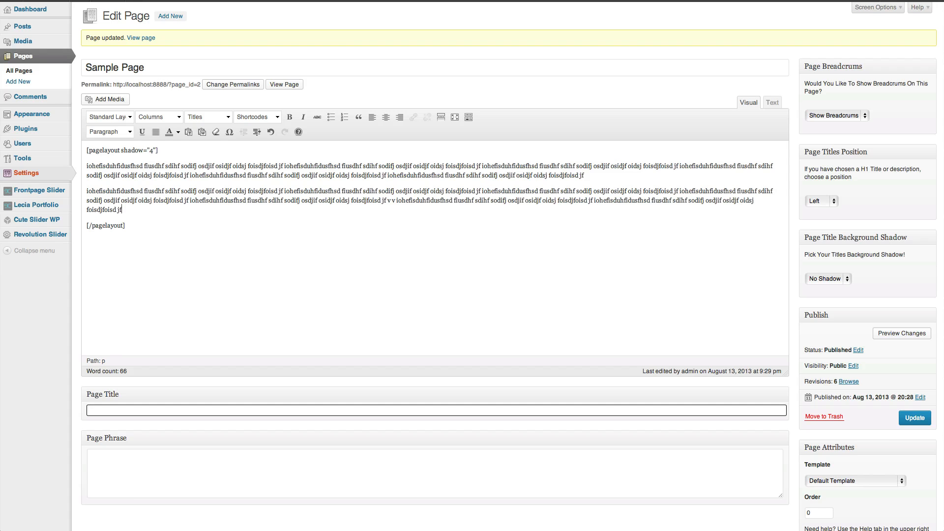
{"action": "key", "text": "super+v"}
- Add a third paragraph of ten pasted copies of the filler line above the closing pagelayout tag
{"action": "key", "text": "Return"}
{"action": "key", "text": "super+v"}
{"action": "key", "text": "super+v"}
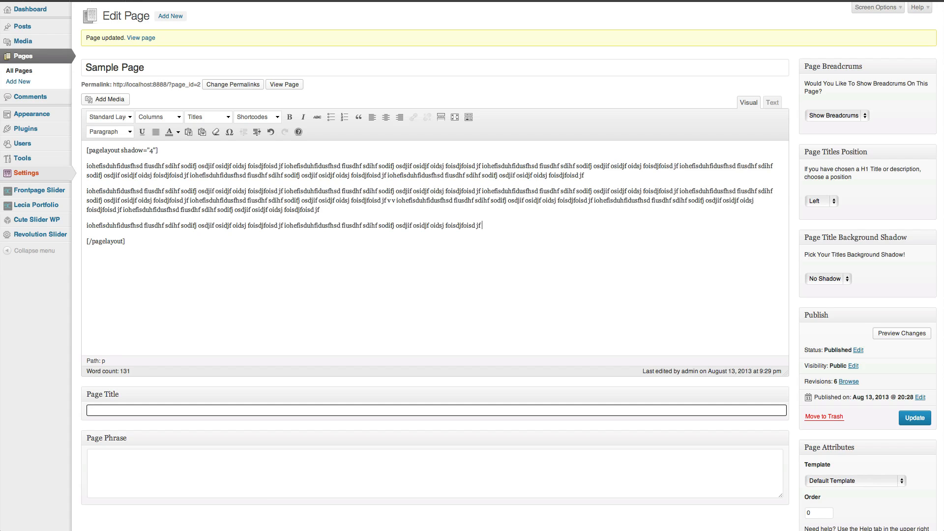
{"action": "key", "text": "super+v"}
{"action": "key", "text": "super+v"}
{"action": "key", "text": "super+v"}
{"action": "type", "text": "v v"}
{"action": "key", "text": "super+v"}
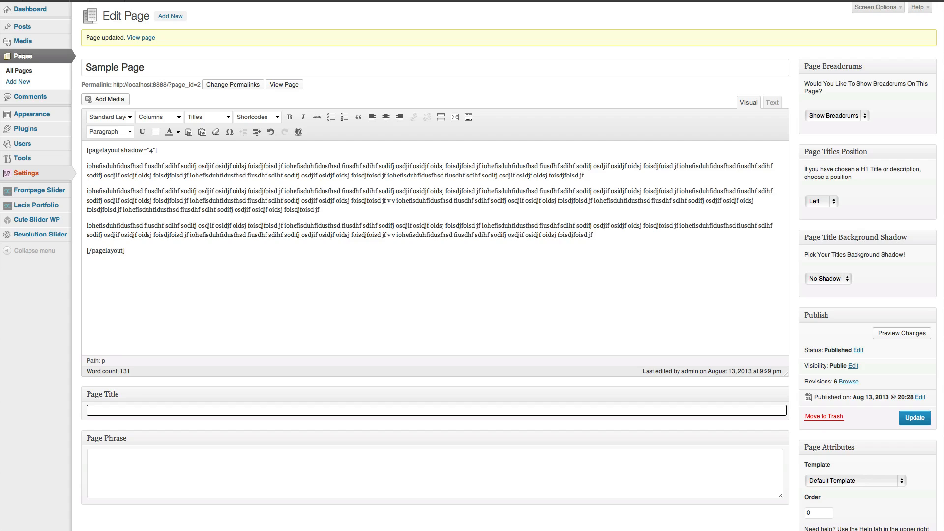
{"action": "key", "text": "super+v"}
{"action": "type", "text": "v"}
{"action": "key", "text": "super+v"}
{"action": "key", "text": "super+v"}
{"action": "key", "text": "super+v"}
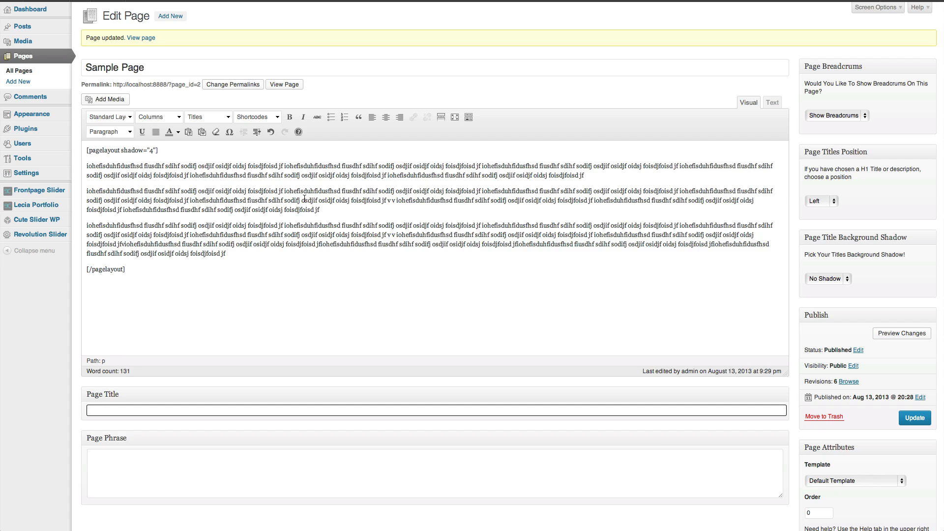
- Start adding media at the beginning of the first paragraph and upload the image latestitem.jpg
{"action": "left_click", "coordinate": [87, 167]}
{"action": "left_click", "coordinate": [119, 101]}
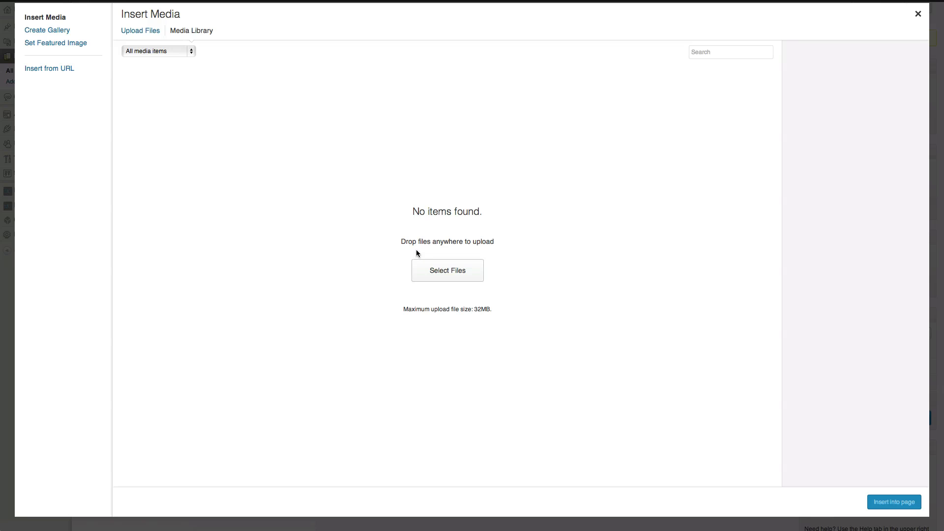
{"action": "left_click_drag", "start_coordinate": [1, 290], "coordinate": [587, 294]}
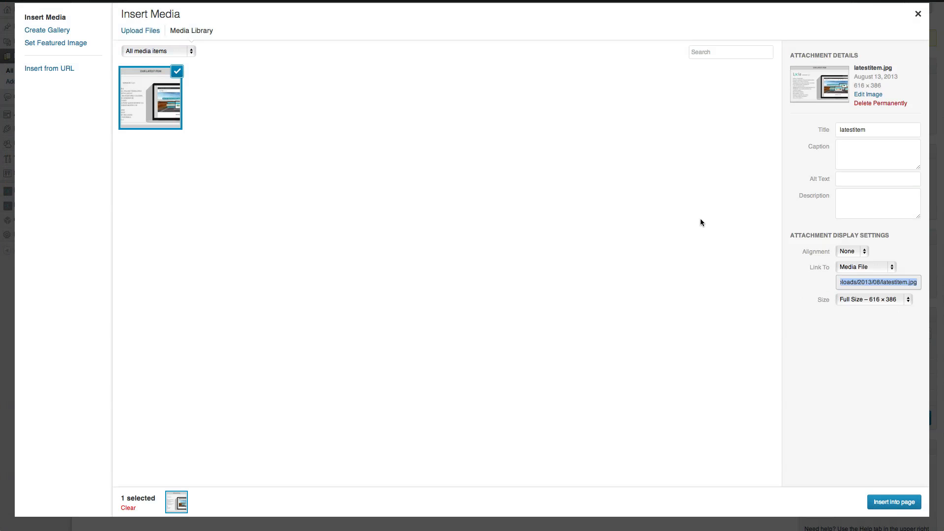
- Insert latestitem.jpg into the page with no link, left alignment and Medium size, 300 × 187
{"action": "left_click", "coordinate": [877, 267]}
{"action": "left_click", "coordinate": [867, 292]}
{"action": "left_click", "coordinate": [862, 252]}
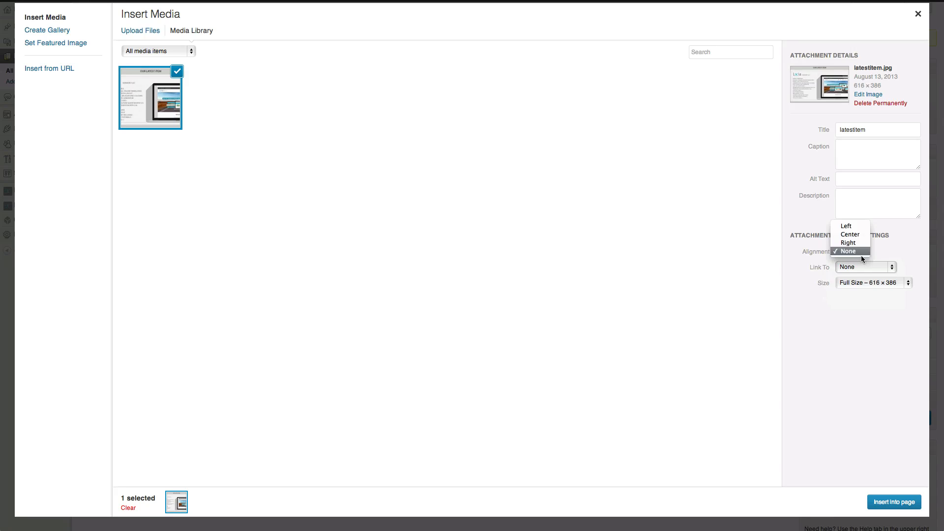
{"action": "left_click", "coordinate": [859, 226]}
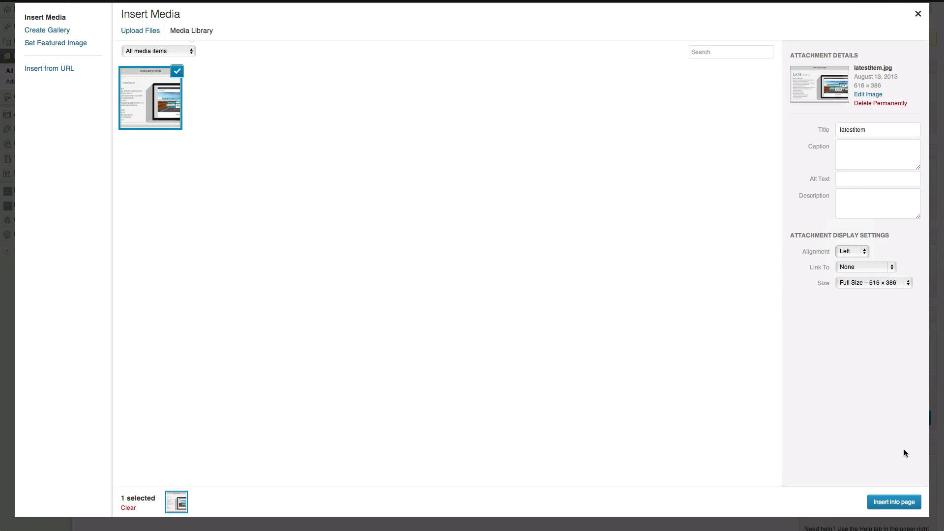
{"action": "left_click", "coordinate": [890, 286]}
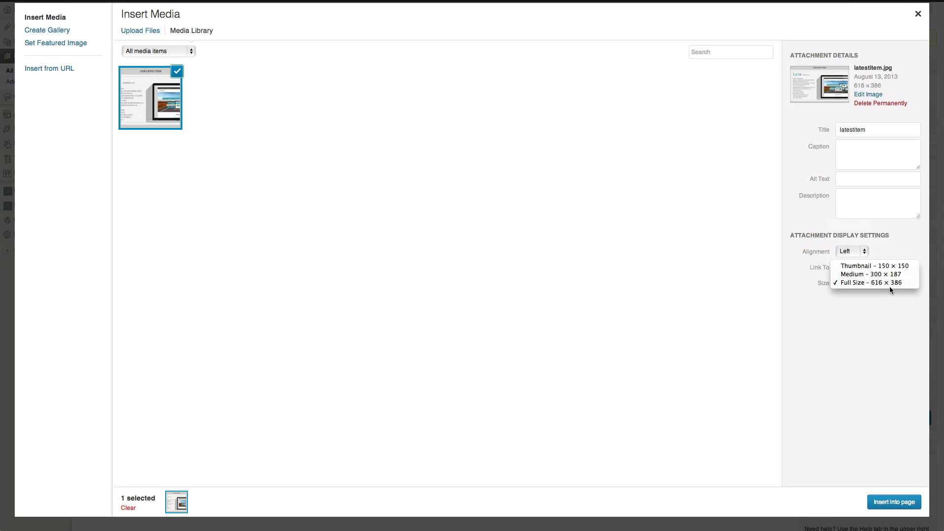
{"action": "left_click", "coordinate": [866, 272]}
{"action": "left_click", "coordinate": [903, 500]}
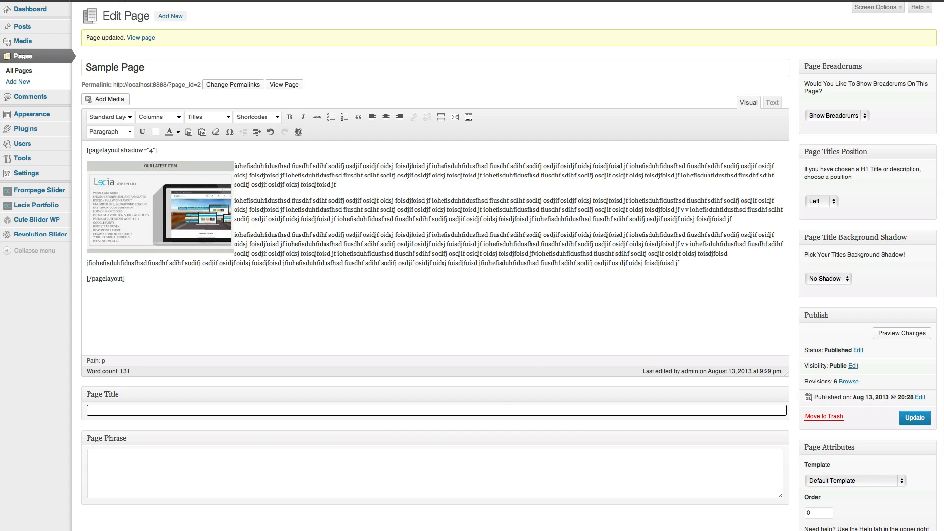
- Update the page, preview it on the site and return to the page editor
{"action": "left_click", "coordinate": [916, 419]}
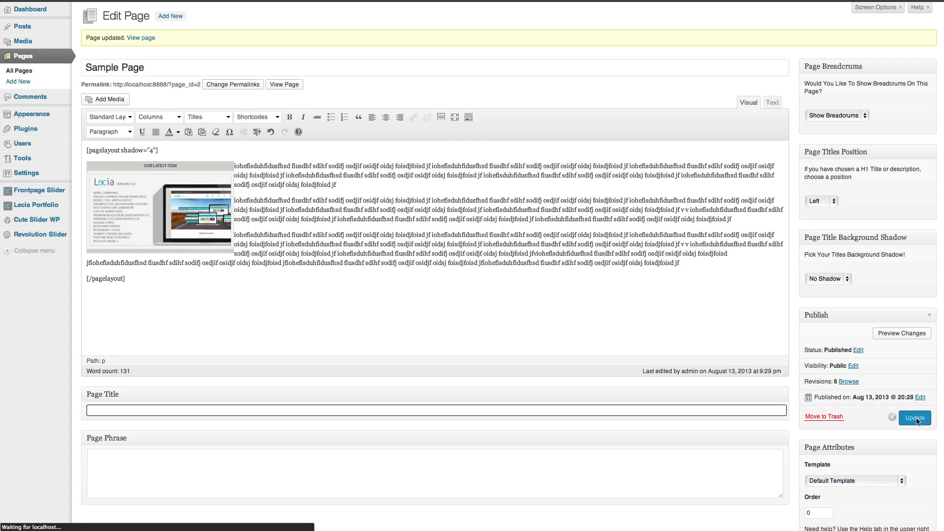
{"action": "left_click", "coordinate": [894, 337]}
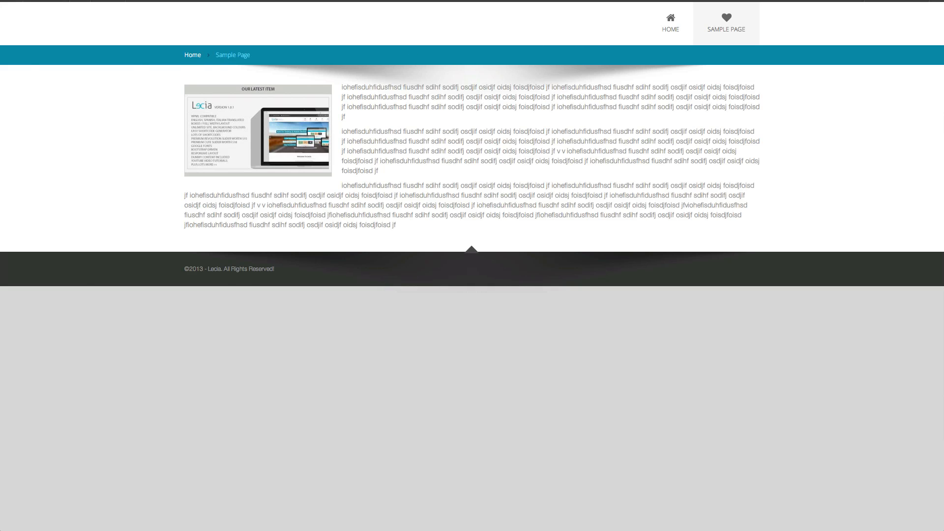
{"action": "key", "text": "ctrl+Tab"}
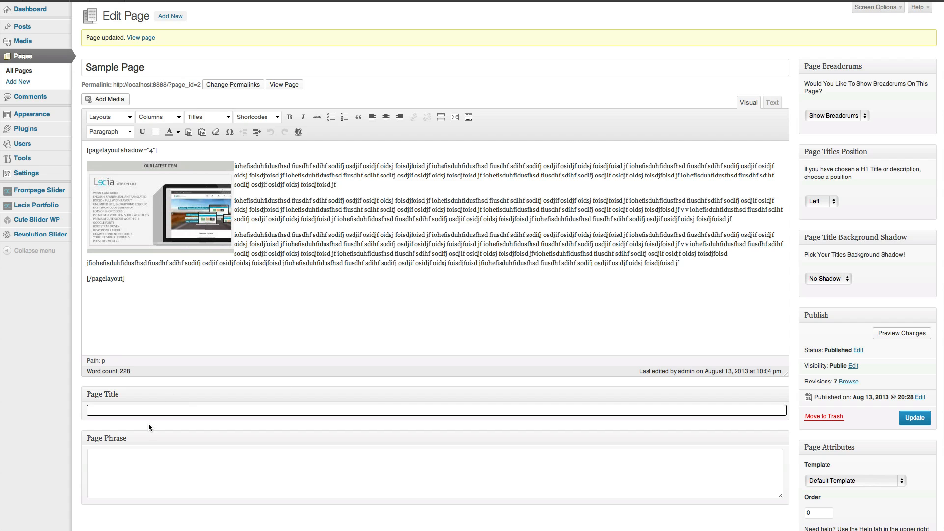
- Set the page title to "This Is A Title", update the page and check the title on the site
{"action": "left_click", "coordinate": [179, 411]}
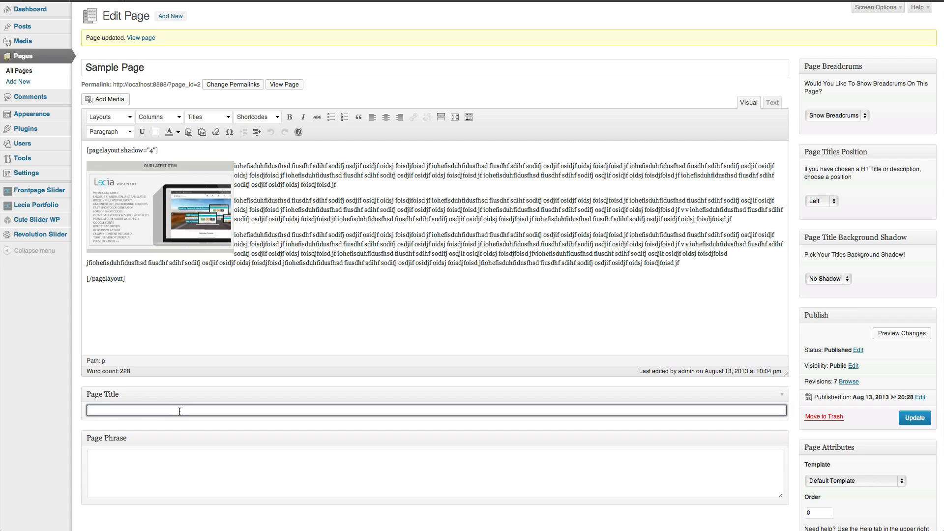
{"action": "type", "text": "This Is A Title"}
{"action": "left_click", "coordinate": [913, 418]}
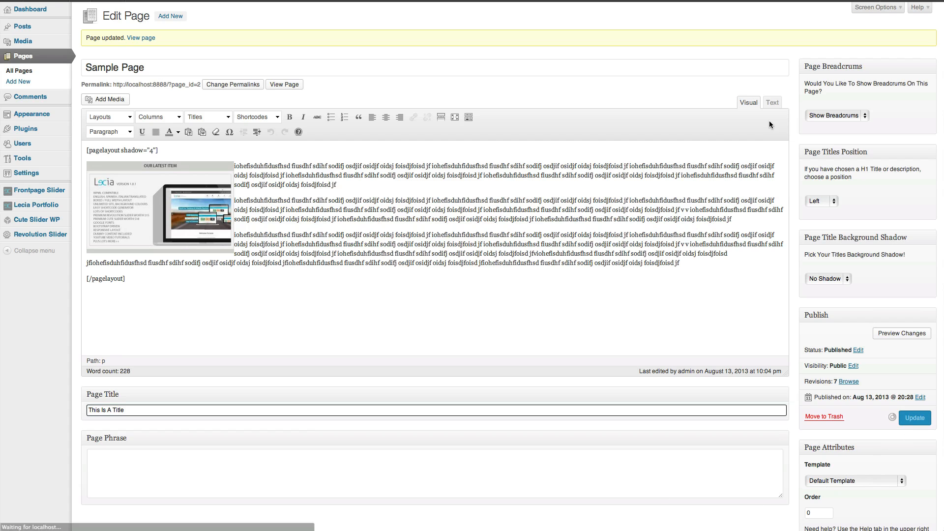
{"action": "left_click", "coordinate": [142, 1]}
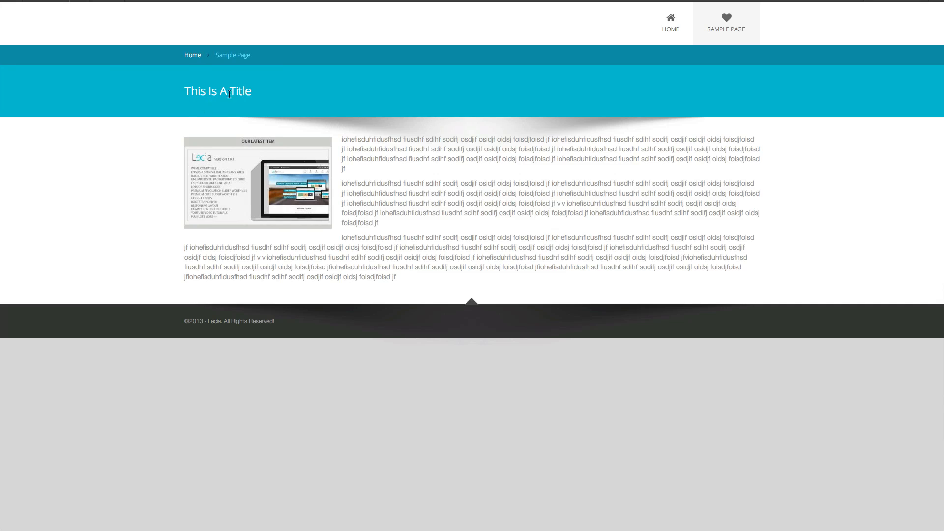
{"action": "triple_click", "coordinate": [187, 92]}
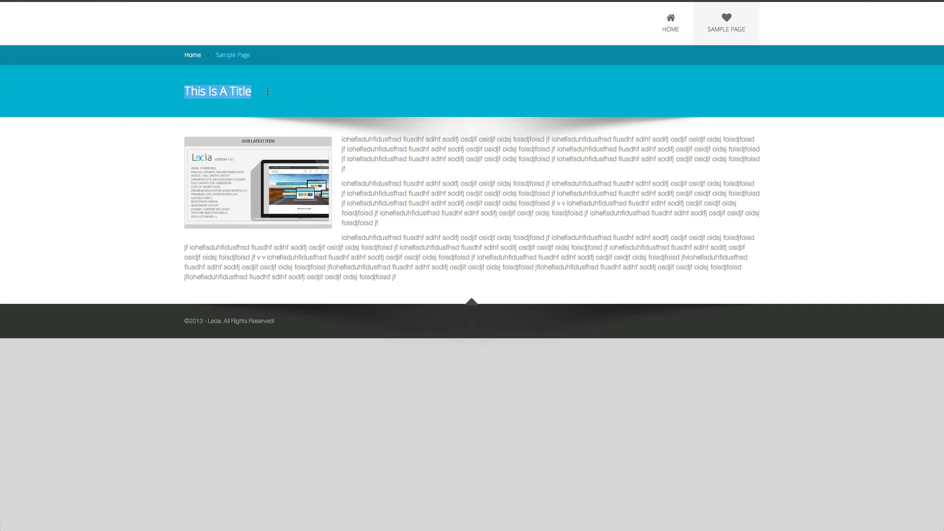
{"action": "left_click", "coordinate": [287, 36]}
{"action": "left_click", "coordinate": [10, 0]}
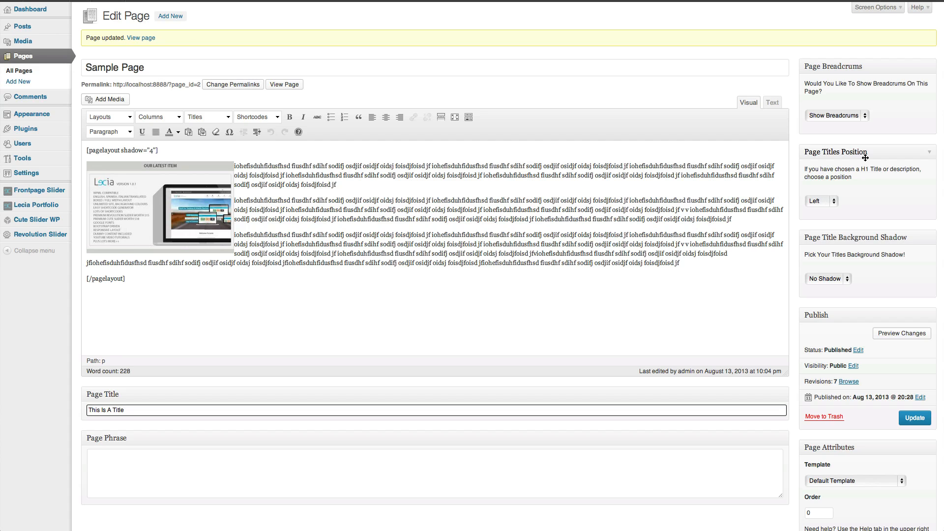
- Set the page title position to Center, update the page and check the title's placement on the site
{"action": "left_click", "coordinate": [831, 201]}
{"action": "left_click", "coordinate": [836, 209]}
{"action": "left_click", "coordinate": [914, 418]}
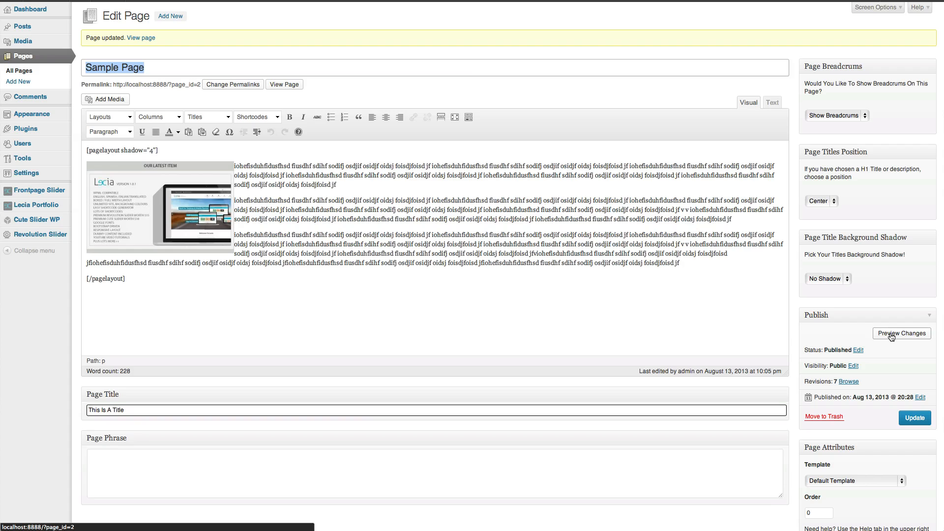
{"action": "left_click", "coordinate": [142, 1]}
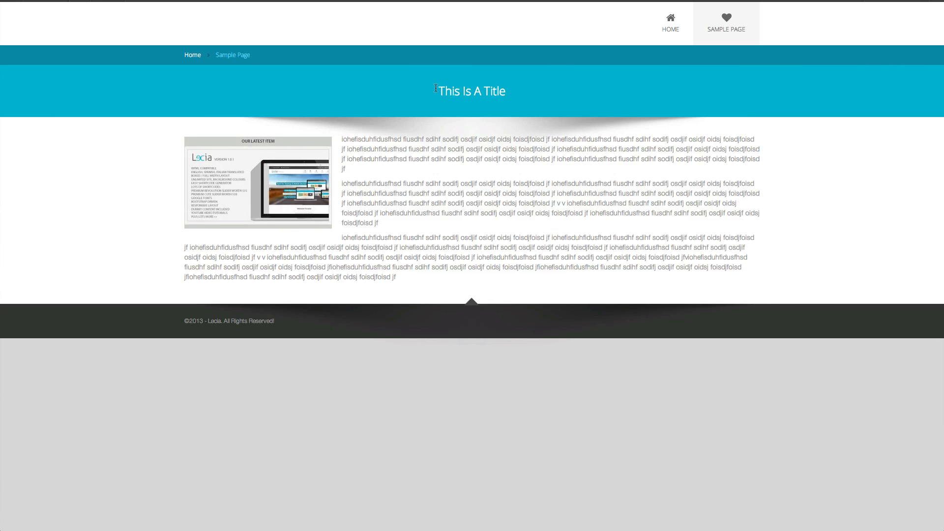
{"action": "left_click", "coordinate": [74, 0]}
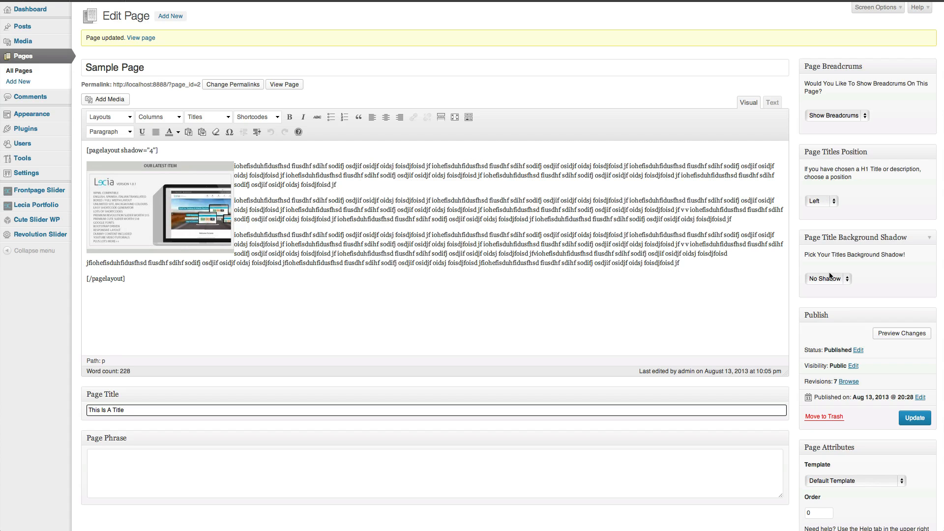
- Set the page title background shadow to Shadow 5, update the page and view it on the site
{"action": "left_click", "coordinate": [833, 279]}
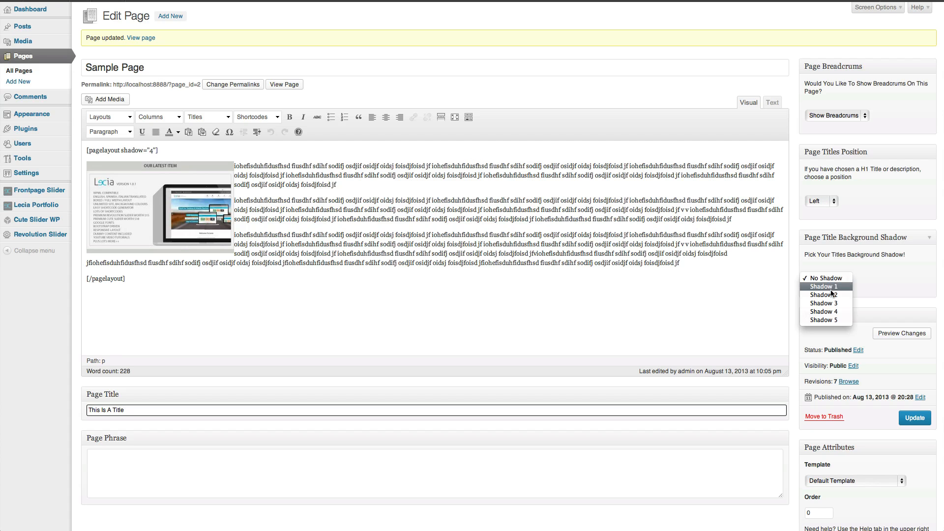
{"action": "left_click", "coordinate": [833, 319]}
{"action": "left_click", "coordinate": [916, 419]}
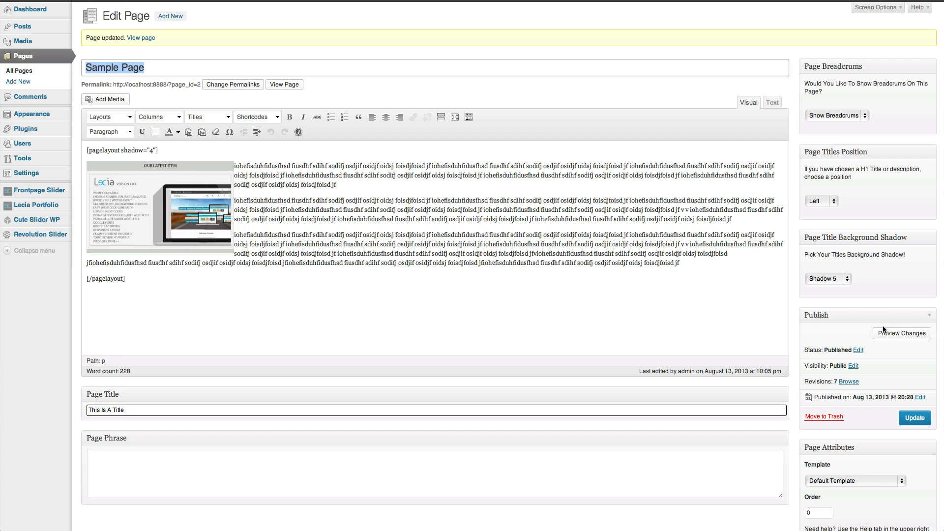
{"action": "left_click", "coordinate": [286, 84]}
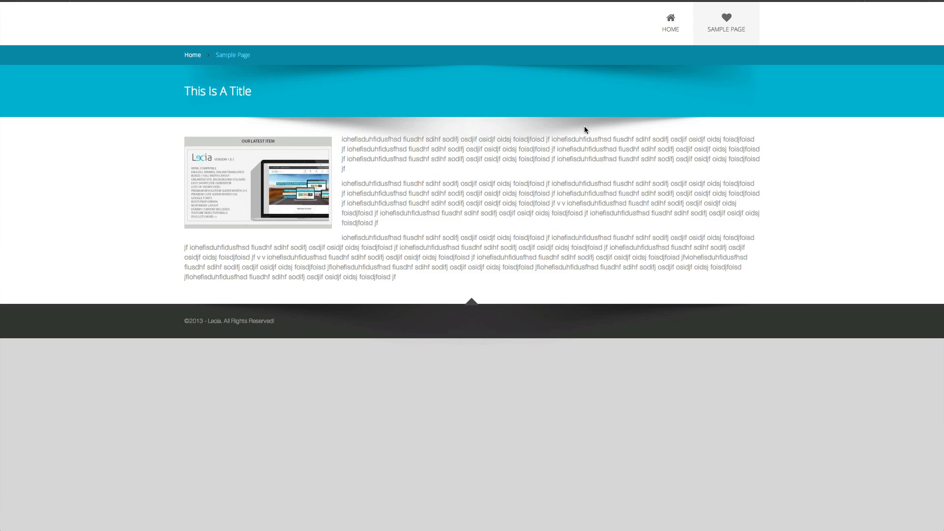
{"action": "key", "text": "super+Left"}
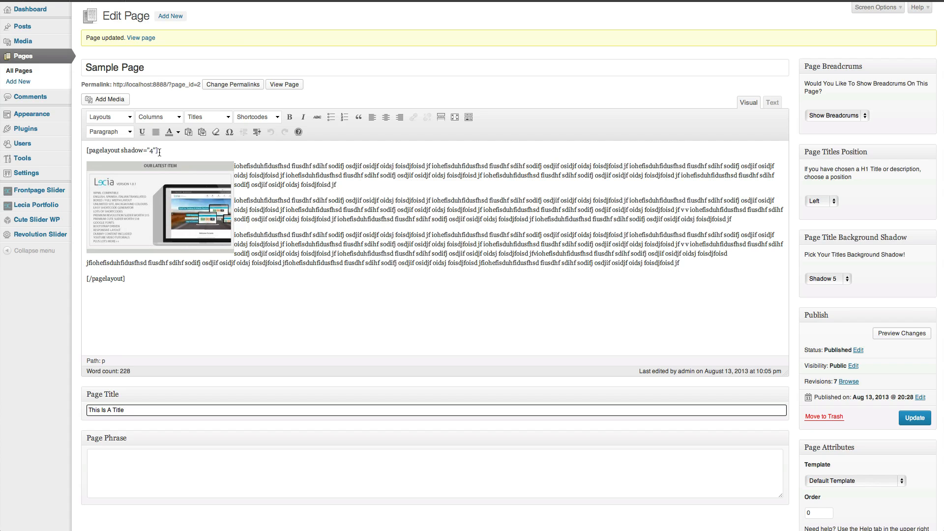
- Remove the shadow="4" attribute from the opening pagelayout shortcode, update the page and view it on the site
{"action": "left_click_drag", "start_coordinate": [157, 149], "coordinate": [122, 149]}
{"action": "key", "text": "BackSpace"}
{"action": "key", "text": "BackSpace"}
{"action": "left_click", "coordinate": [922, 419]}
{"action": "left_click", "coordinate": [141, 38]}
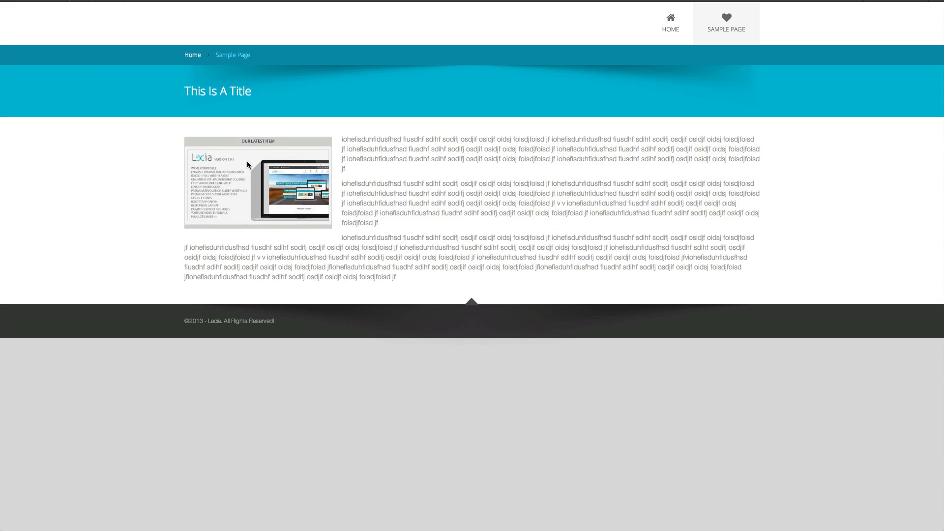
- Set the page breadcrumbs to Hide Breadcrumbs, update the page and check the header on the site
{"action": "left_click", "coordinate": [183, 0]}
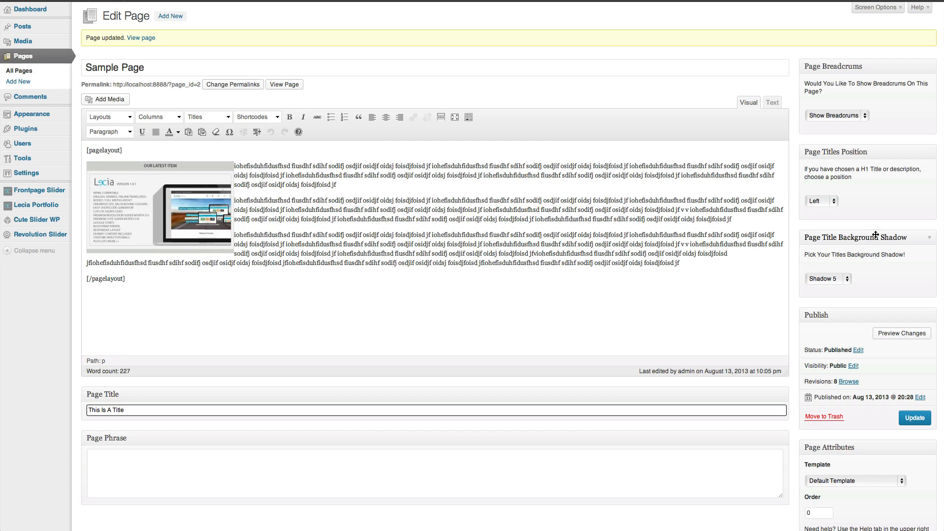
{"action": "left_click", "coordinate": [841, 115]}
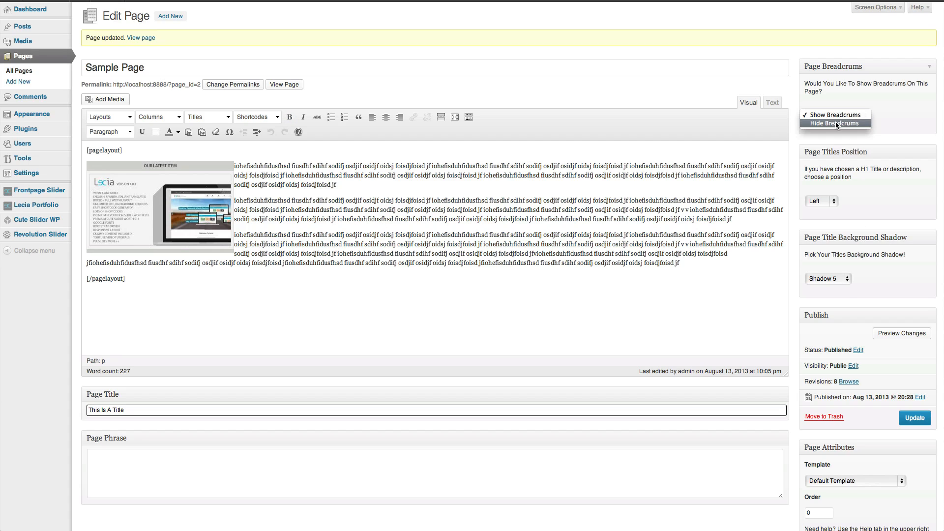
{"action": "left_click", "coordinate": [836, 125]}
{"action": "left_click", "coordinate": [915, 417]}
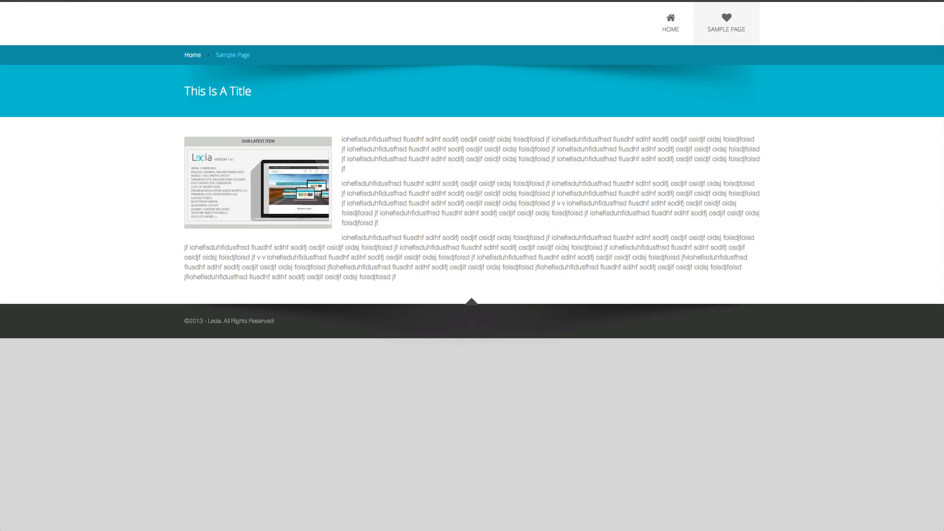
{"action": "key", "text": "super+r"}
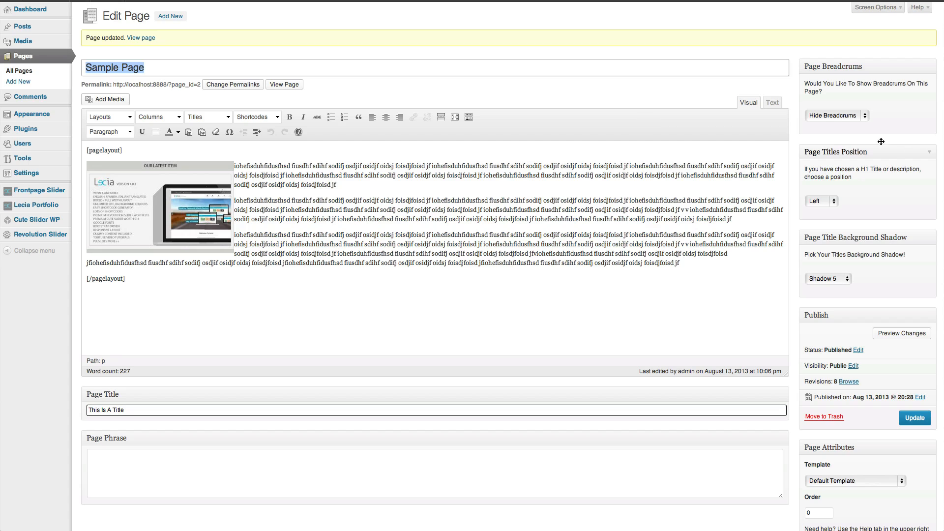
- Set the page to Show Breadcrumbs, enter the page phrase "The most creative team in the world", update the page and view it on the site
{"action": "left_click", "coordinate": [831, 116]}
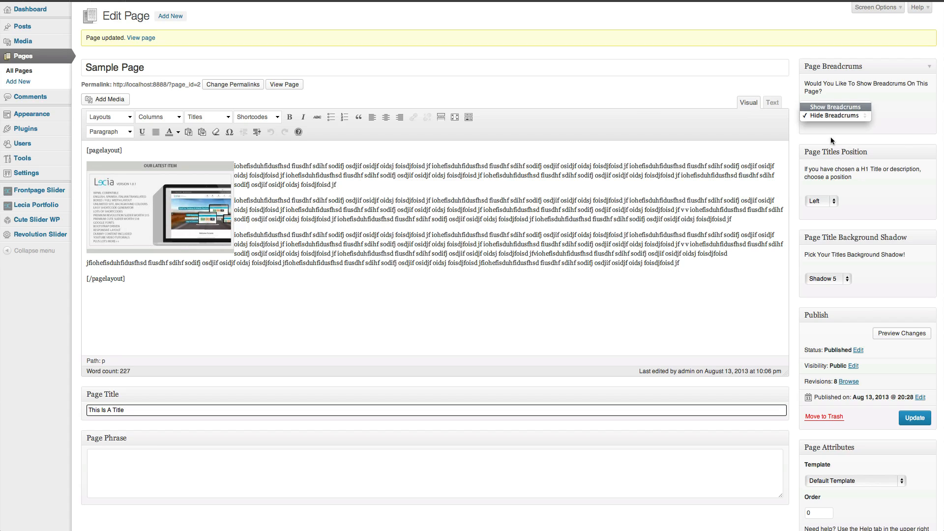
{"action": "key", "text": "Return"}
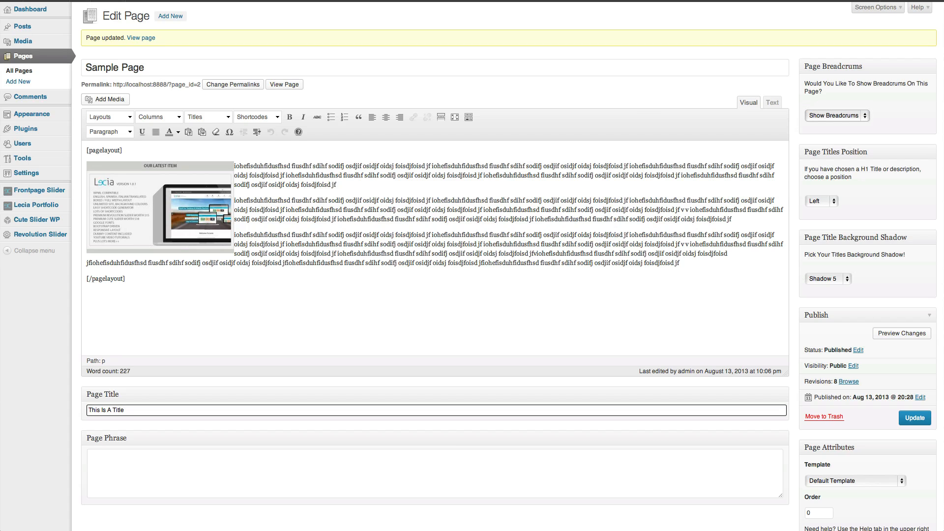
{"action": "left_click", "coordinate": [324, 480]}
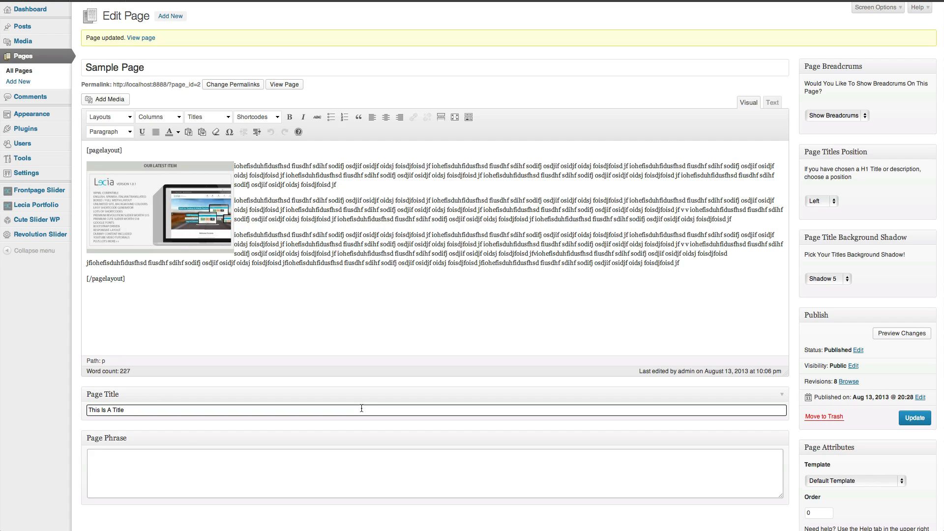
{"action": "key", "text": "Tab"}
{"action": "type", "text": "The most creative team in the world"}
{"action": "left_click", "coordinate": [915, 417]}
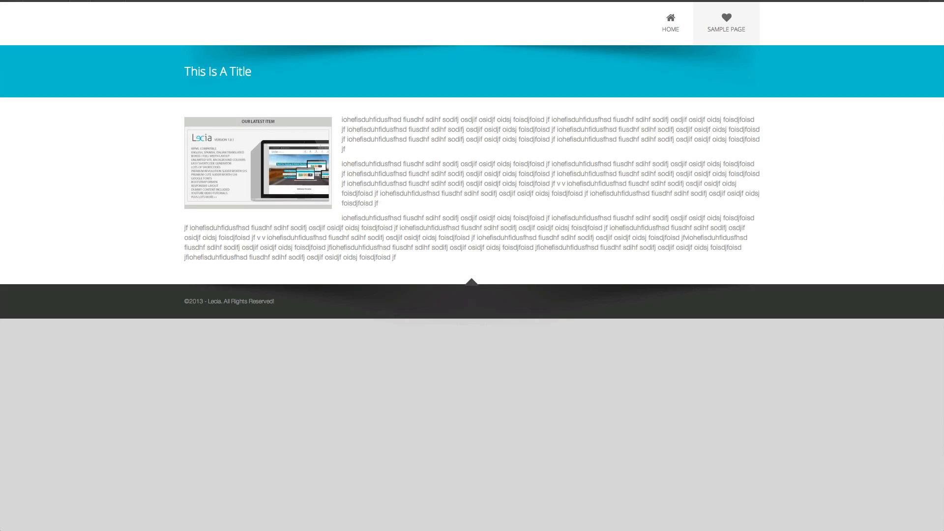
{"action": "key", "text": "super+r"}
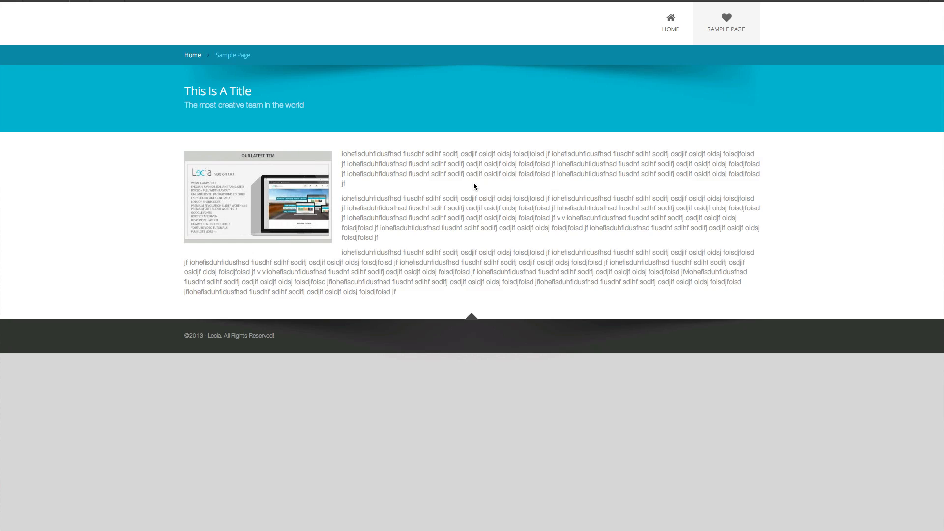
- Set the page titles position to Center, update the page and check the title and phrase on the site
{"action": "key", "text": "ctrl+Tab"}
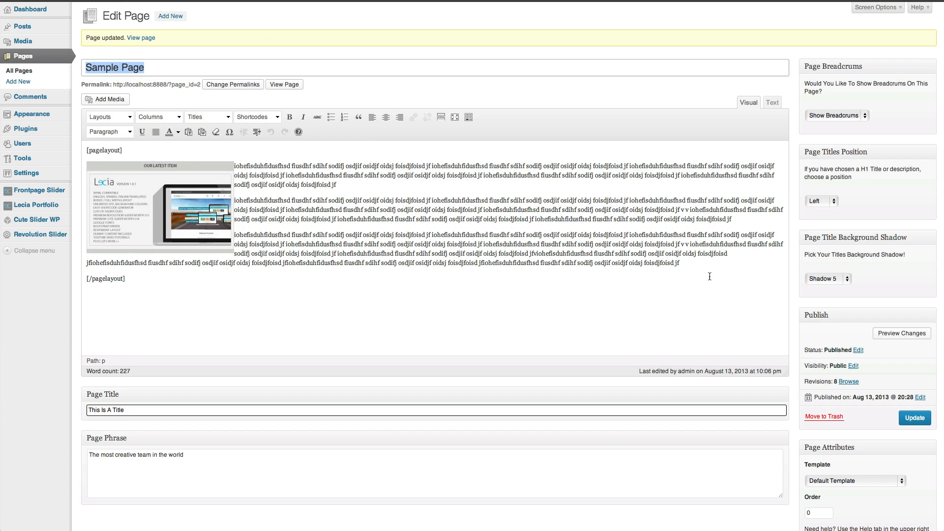
{"action": "scroll", "coordinate": [803, 323], "scroll_direction": "down", "scroll_amount": 3}
{"action": "scroll", "coordinate": [803, 322], "scroll_direction": "up", "scroll_amount": 3}
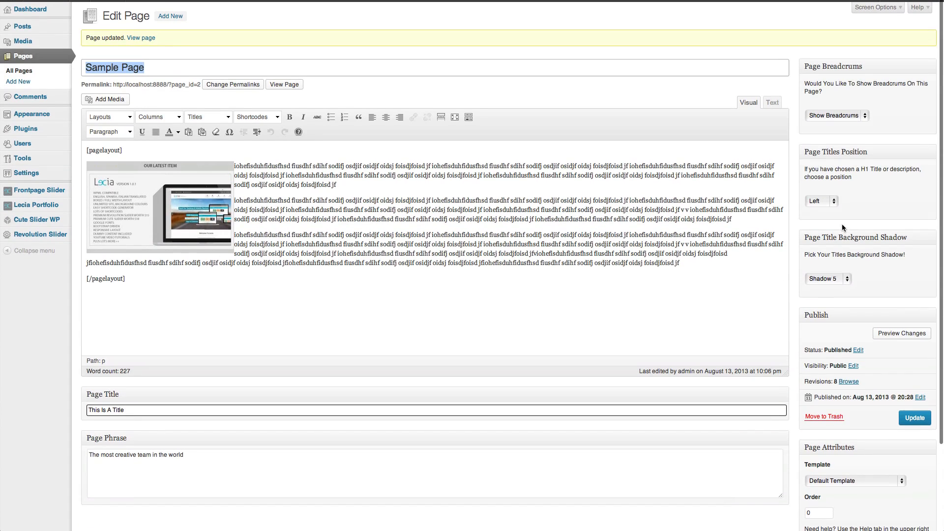
{"action": "left_click", "coordinate": [820, 202]}
{"action": "left_click", "coordinate": [819, 213]}
{"action": "left_click", "coordinate": [913, 419]}
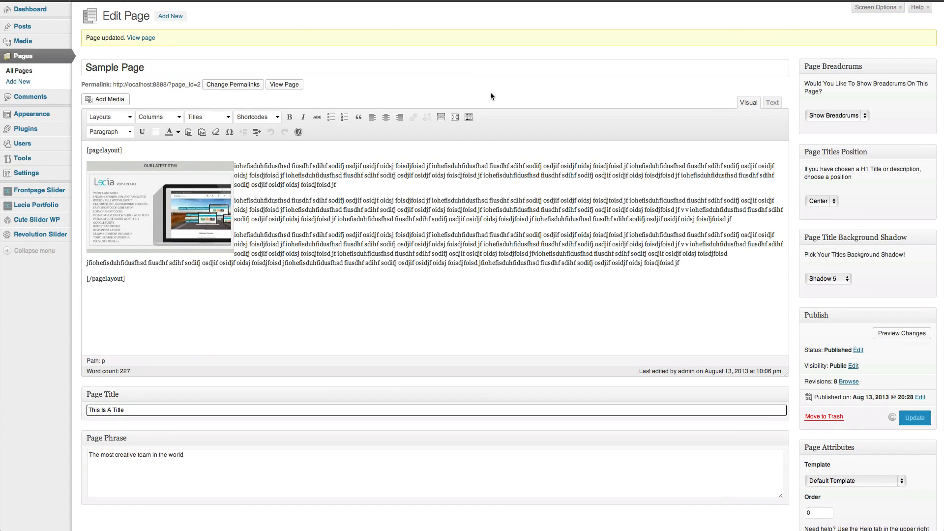
{"action": "key", "text": "ctrl+Tab"}
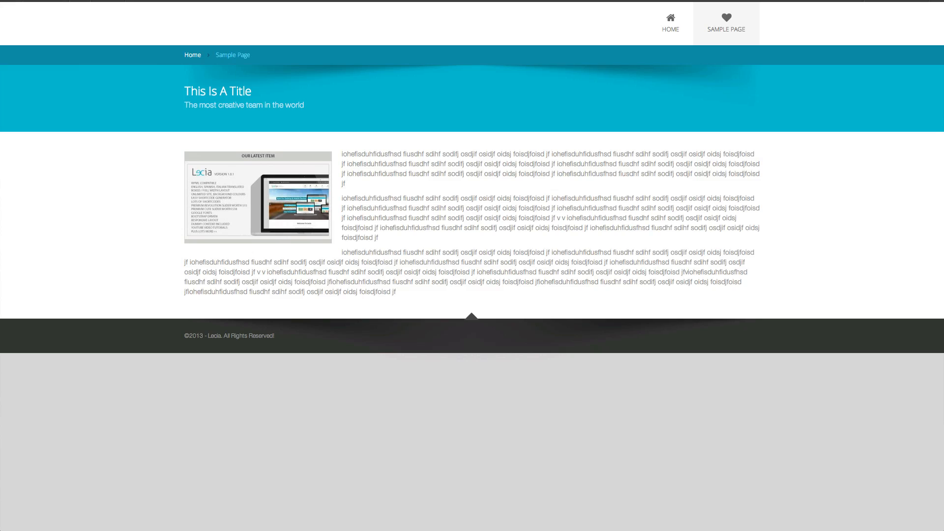
{"action": "key", "text": "ctrl+r"}
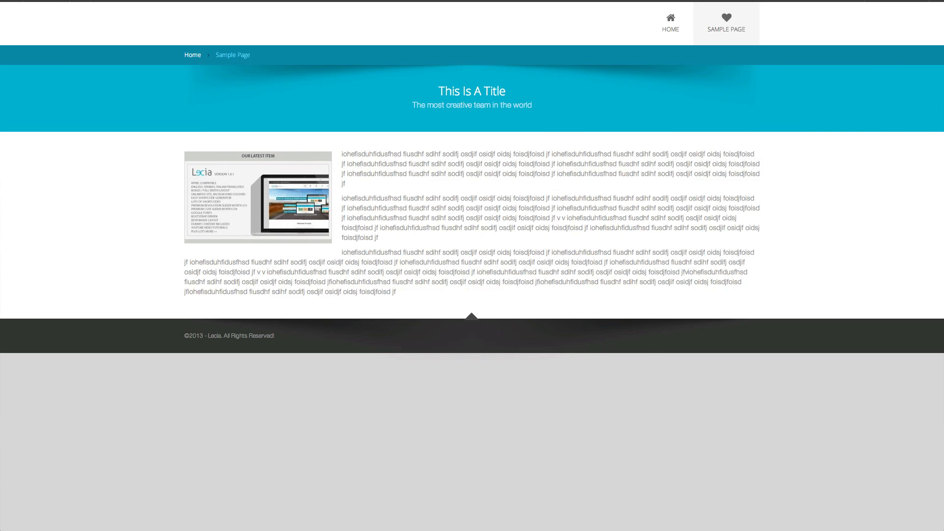
- Set the page title background shadow to Shadow 4, update the page and view it on the site
{"action": "key", "text": "ctrl+shift+Tab"}
{"action": "left_click", "coordinate": [846, 281]}
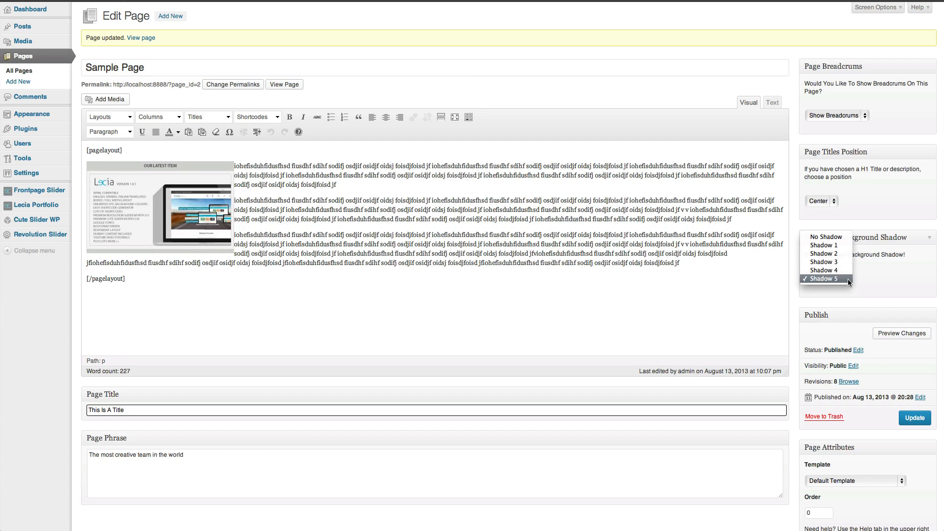
{"action": "left_click", "coordinate": [836, 269]}
{"action": "left_click", "coordinate": [915, 418]}
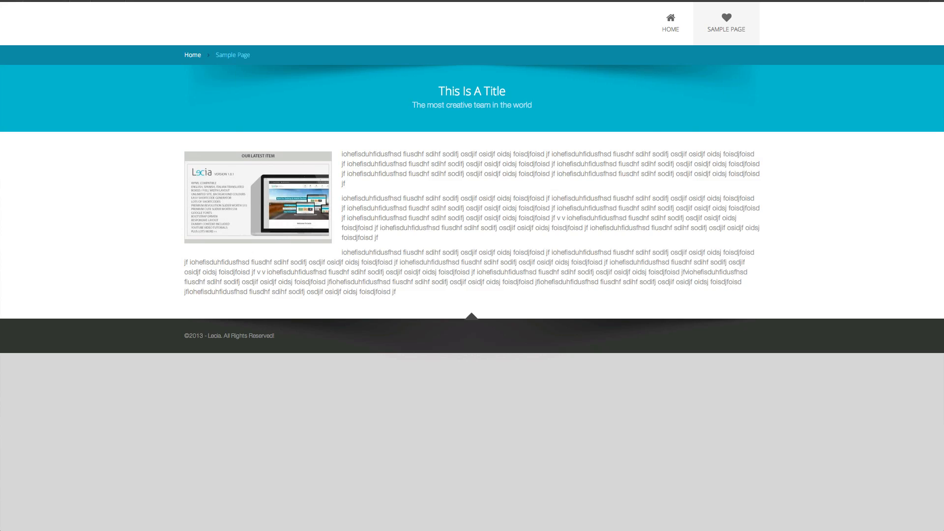
{"action": "key", "text": "super+r"}
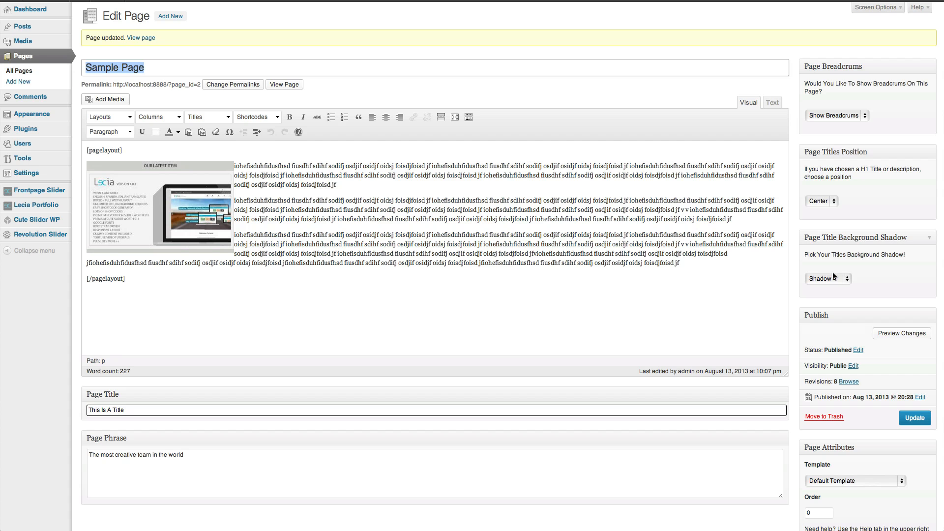
- Set the page title background shadow to Shadow 3, update the page and view it on the site
{"action": "left_click", "coordinate": [833, 273]}
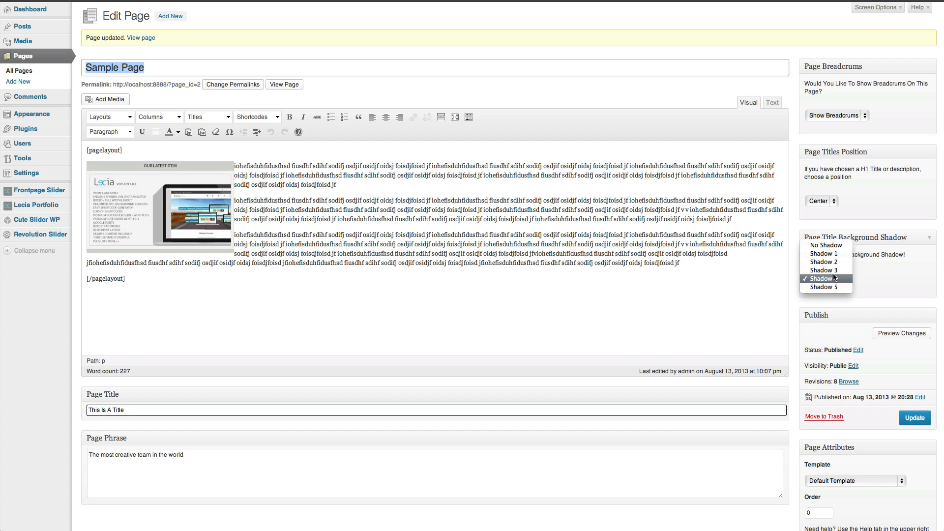
{"action": "left_click", "coordinate": [834, 270]}
{"action": "left_click", "coordinate": [914, 417]}
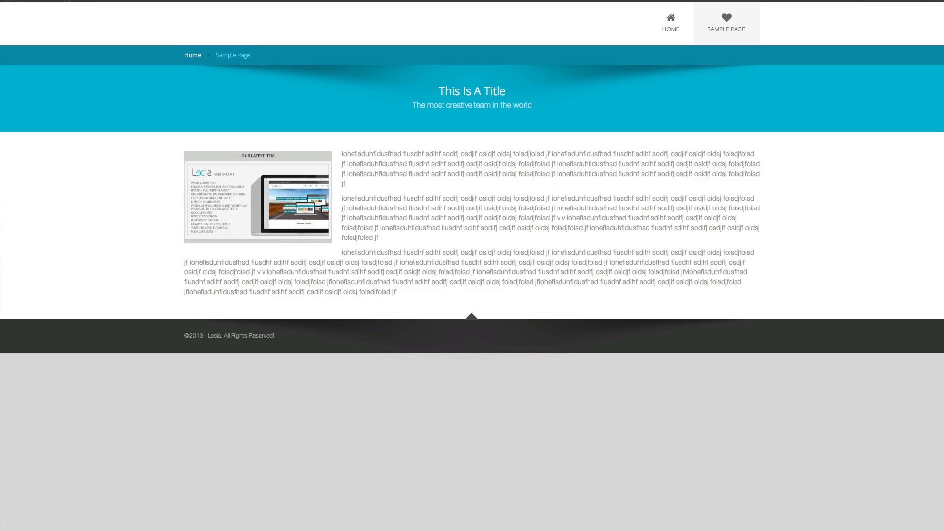
{"action": "key", "text": "super+r"}
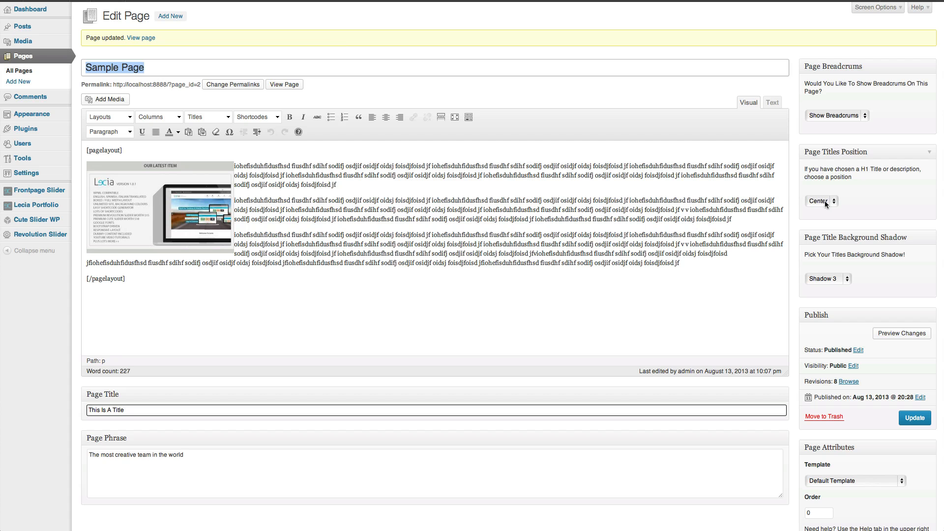
- Set the page title background shadow to Shadow 2, update the page and view it on the site
{"action": "left_click", "coordinate": [827, 278]}
{"action": "left_click", "coordinate": [831, 270]}
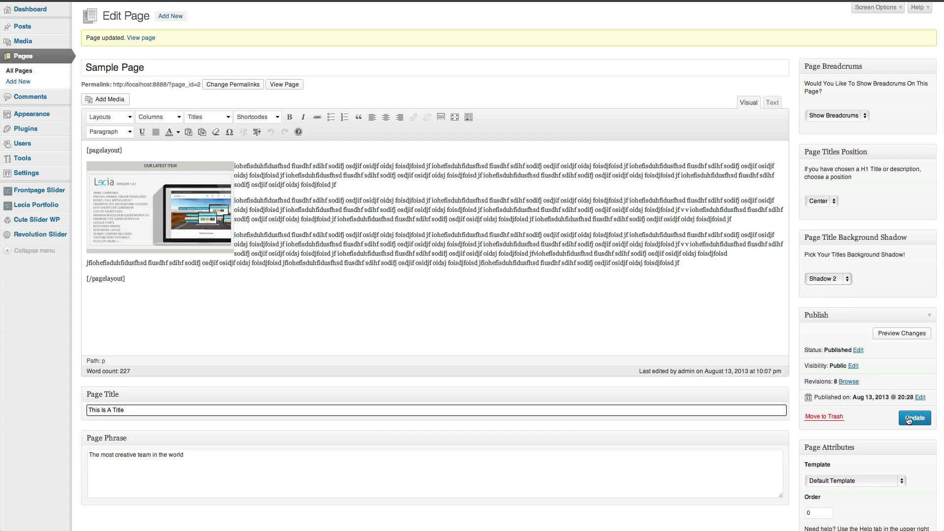
{"action": "left_click", "coordinate": [914, 418]}
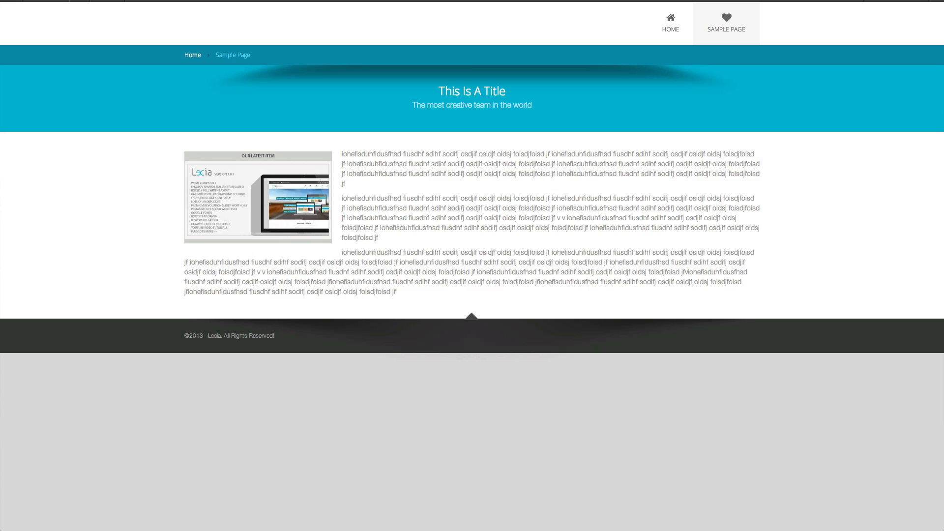
{"action": "key", "text": "ctrl+r"}
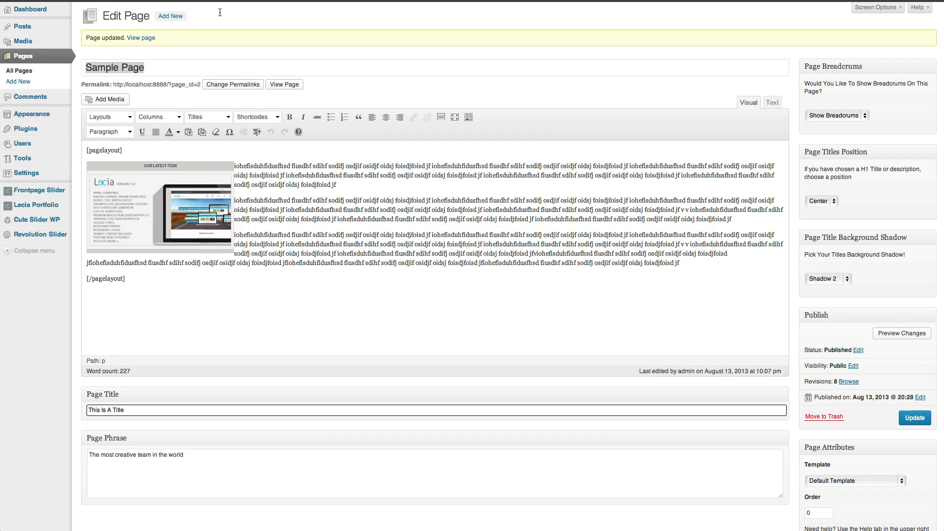
- Set the page title background shadow to Shadow 1, update the page and view it on the site
{"action": "left_click", "coordinate": [822, 278]}
{"action": "left_click", "coordinate": [831, 270]}
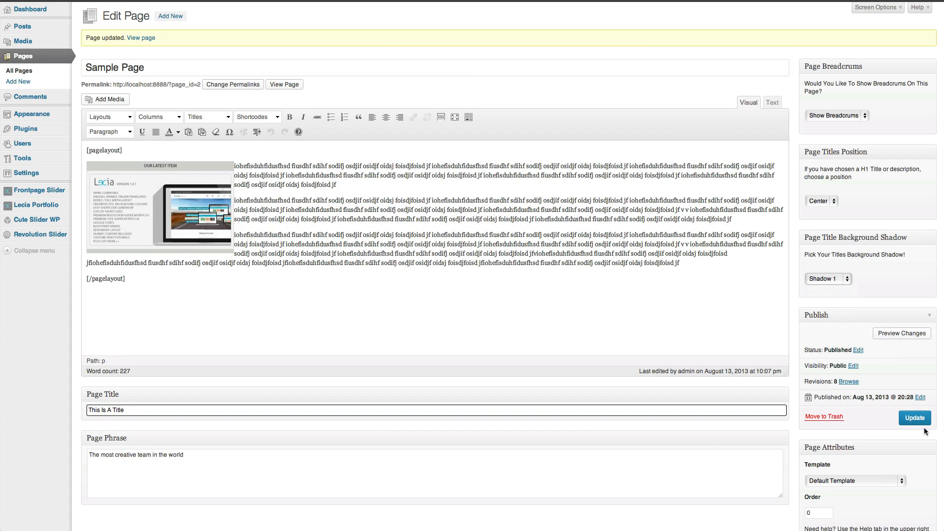
{"action": "left_click", "coordinate": [912, 419]}
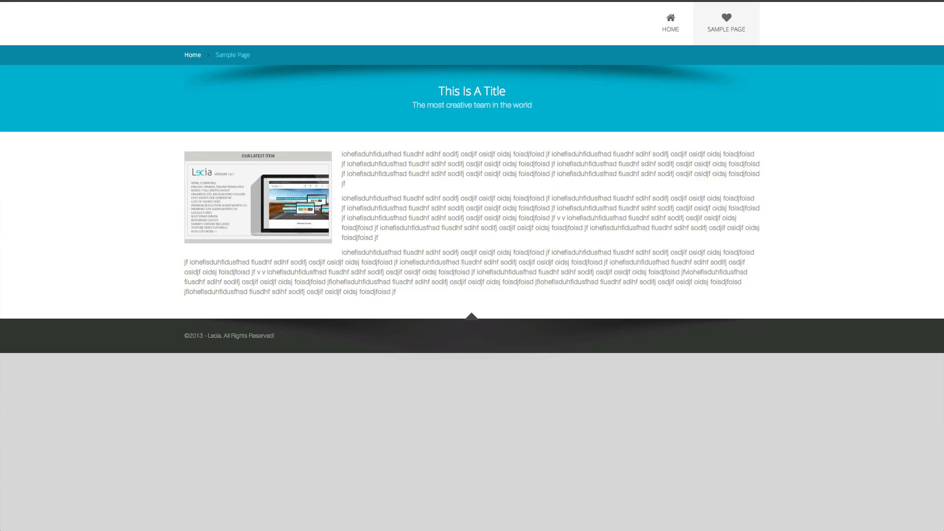
{"action": "key", "text": "super+r"}
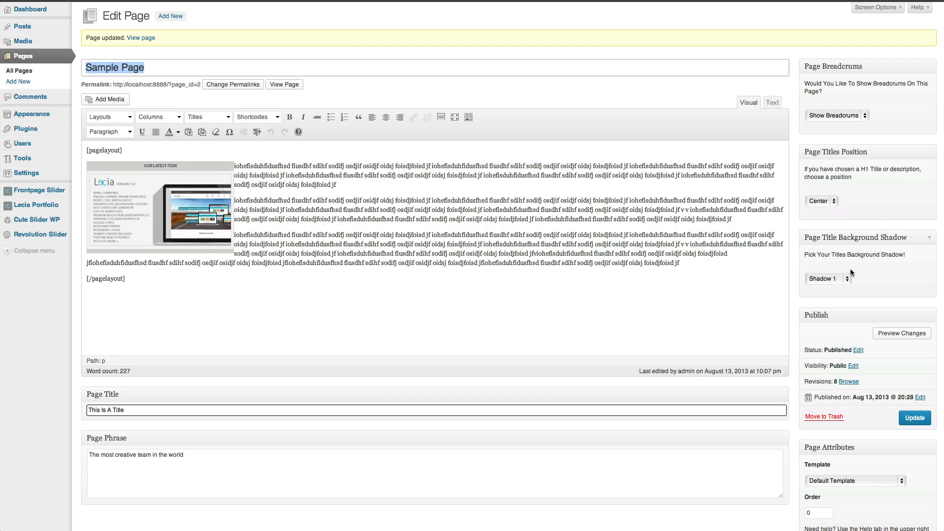
- Set the page title background shadow to No Shadow, update the page, view it on the site and return to the page editor
{"action": "left_click", "coordinate": [841, 273]}
{"action": "left_click", "coordinate": [846, 274]}
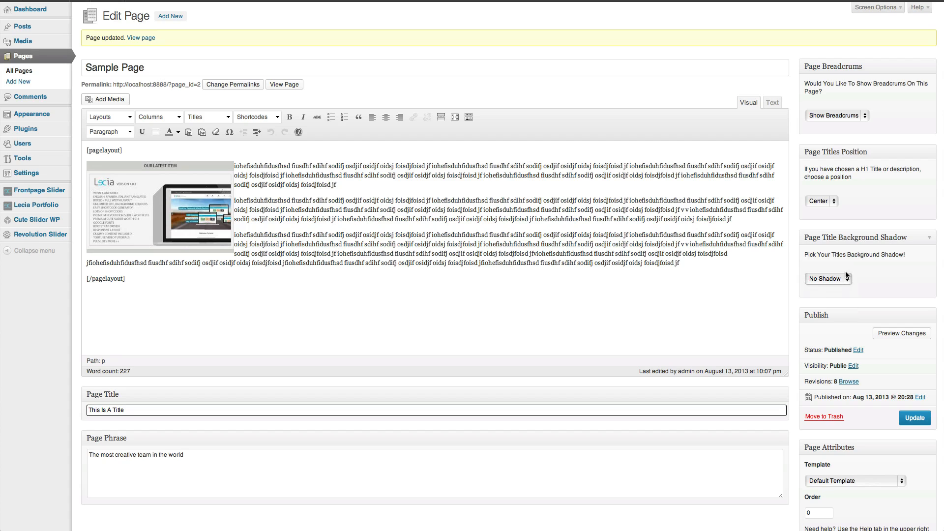
{"action": "left_click", "coordinate": [910, 417]}
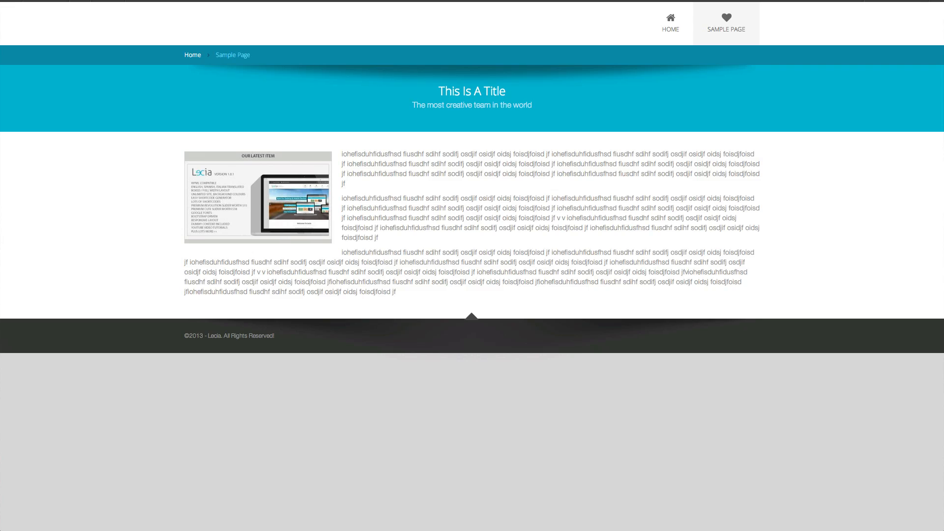
{"action": "key", "text": "super+r"}
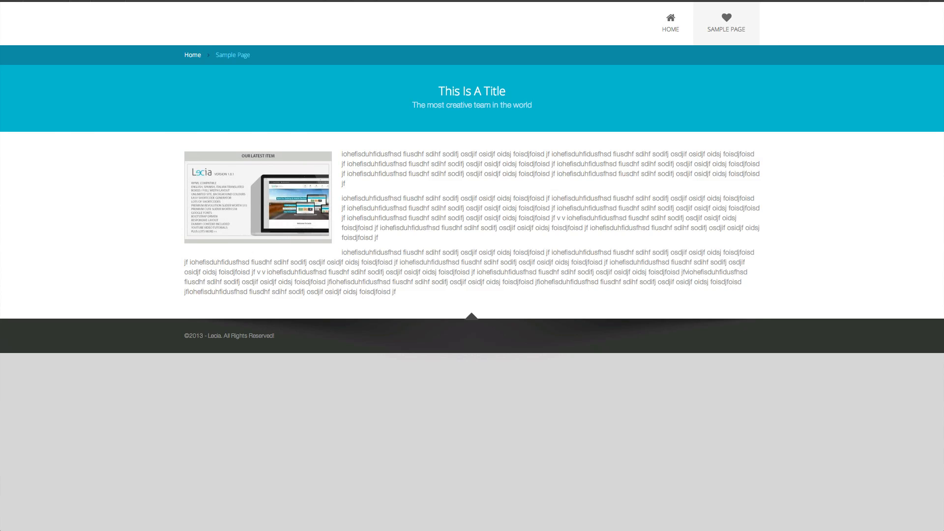
{"action": "left_click", "coordinate": [162, 1]}
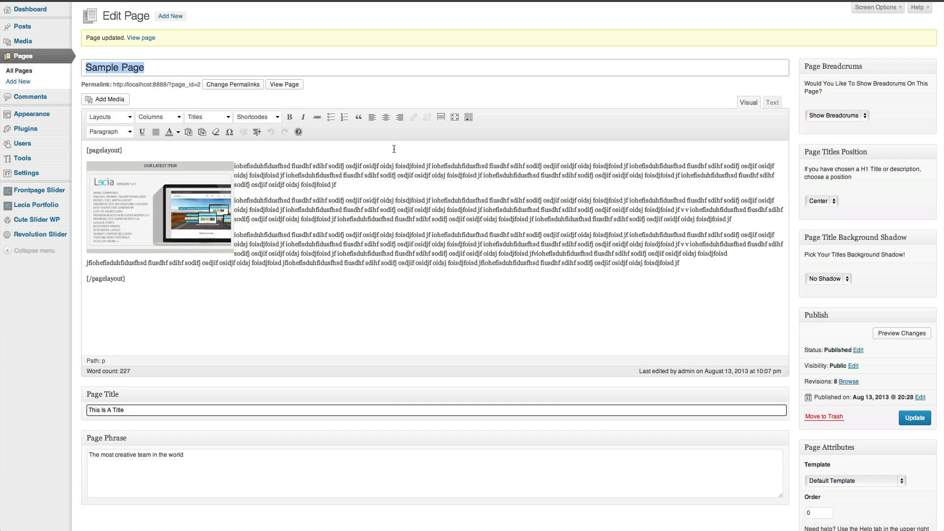